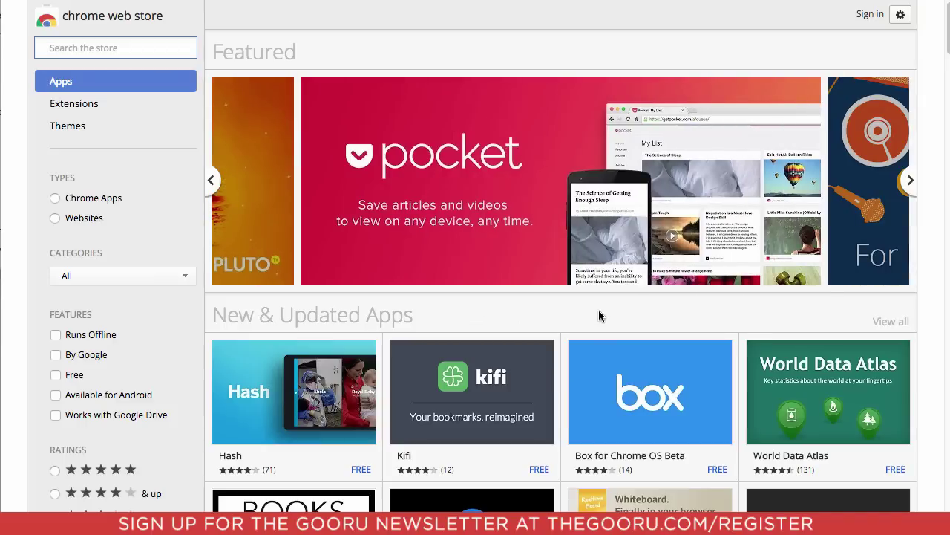
Step: Search the Web Store for 'remote desktop' and add Chrome Remote Desktop to Chrome
click(149, 51)
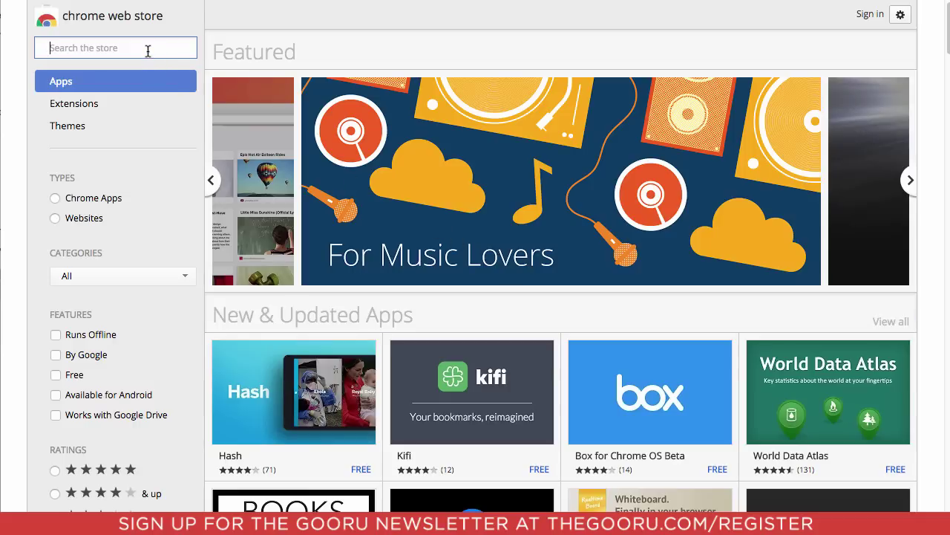
text(c)
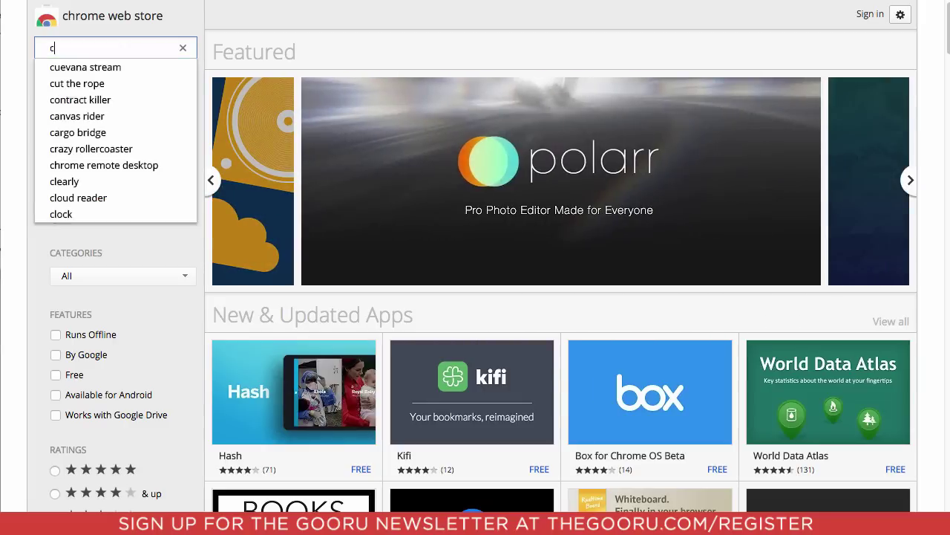
key(BackSpace)
text(remote de)
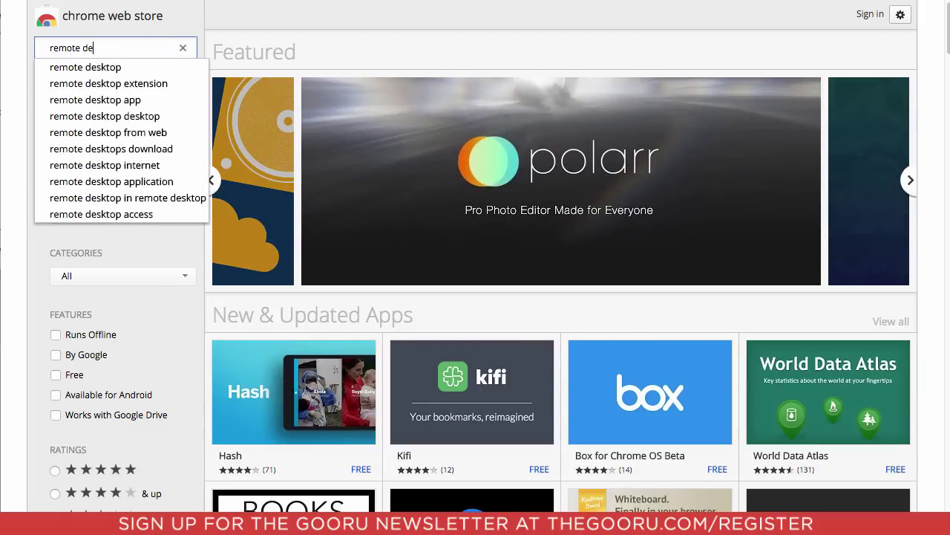
text(sktop)
key(Return)
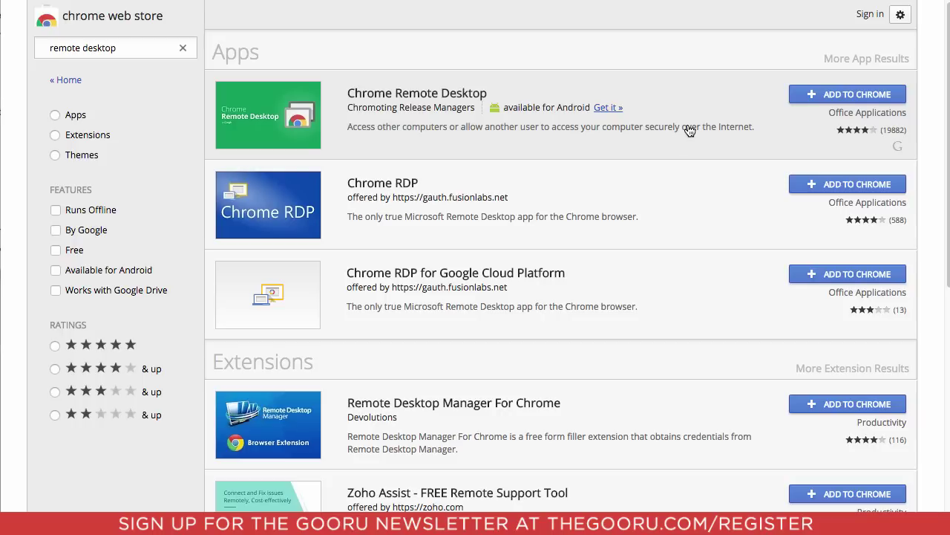
click(814, 97)
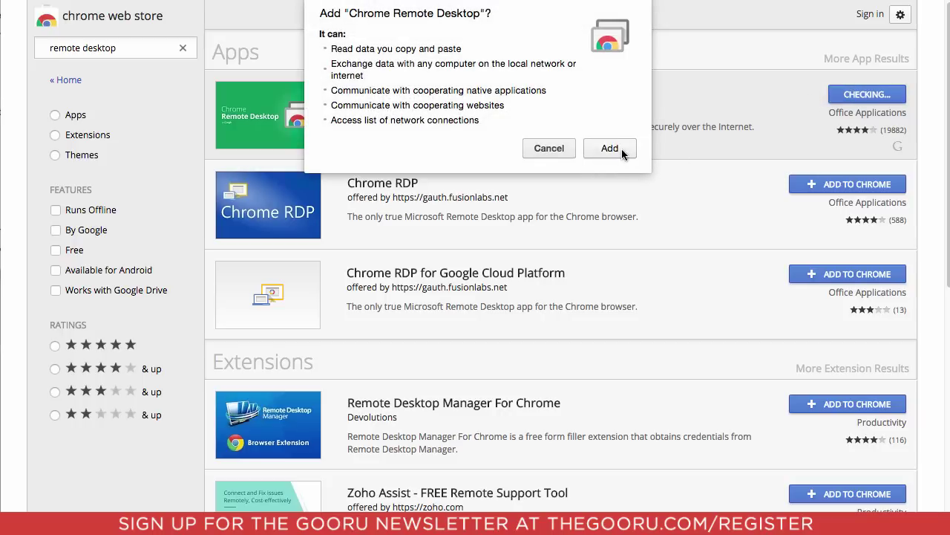
click(610, 148)
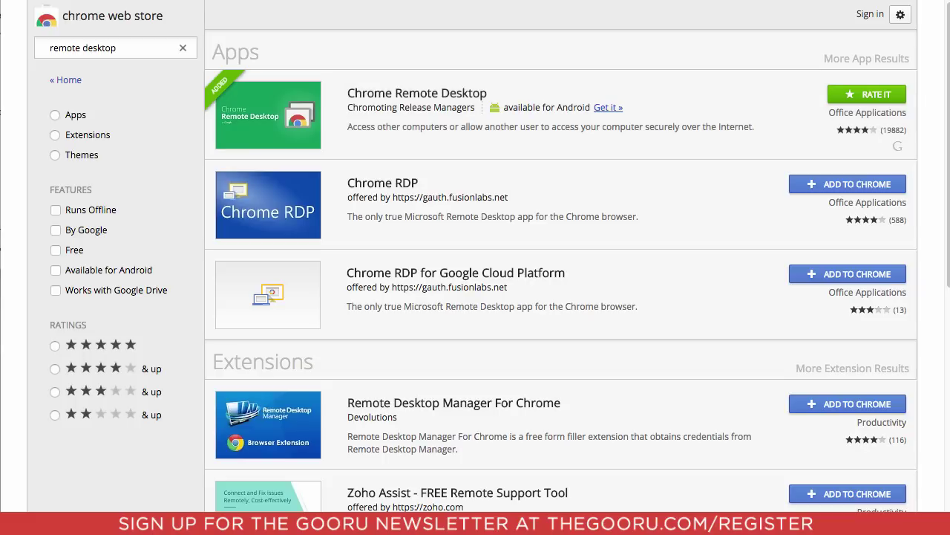
Step: Open a new tab and show Chrome's Apps page
key(ctrl+t)
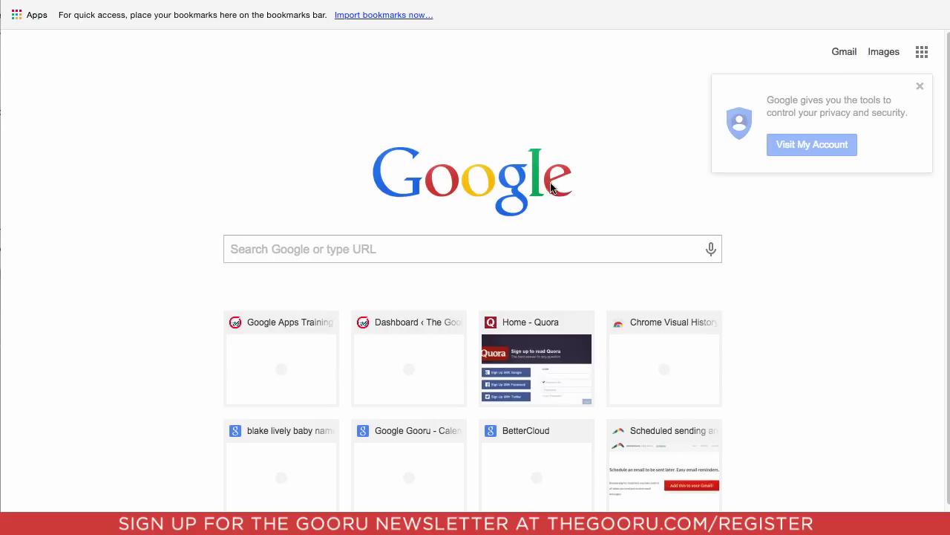
click(41, 21)
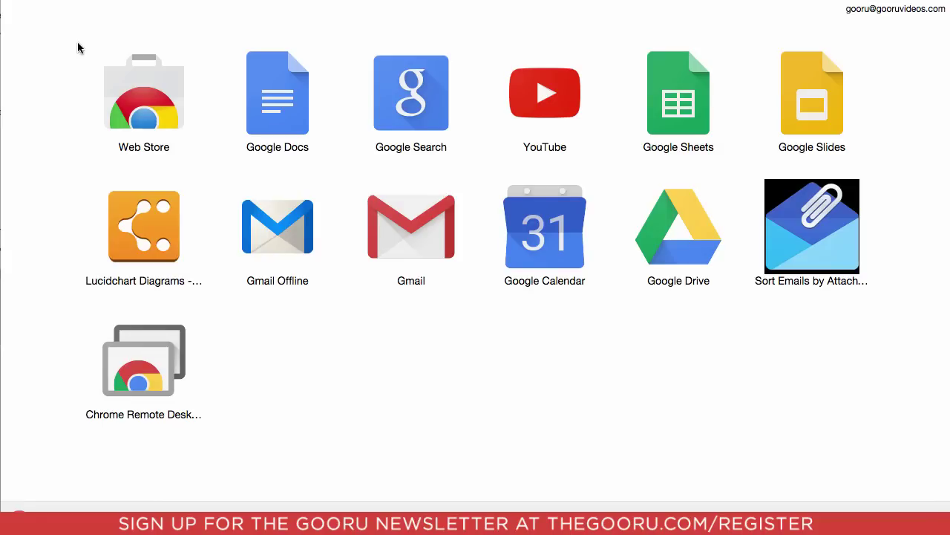
Step: Launch Chrome Remote Desktop, then authorize extended access and accept the account permissions
click(162, 350)
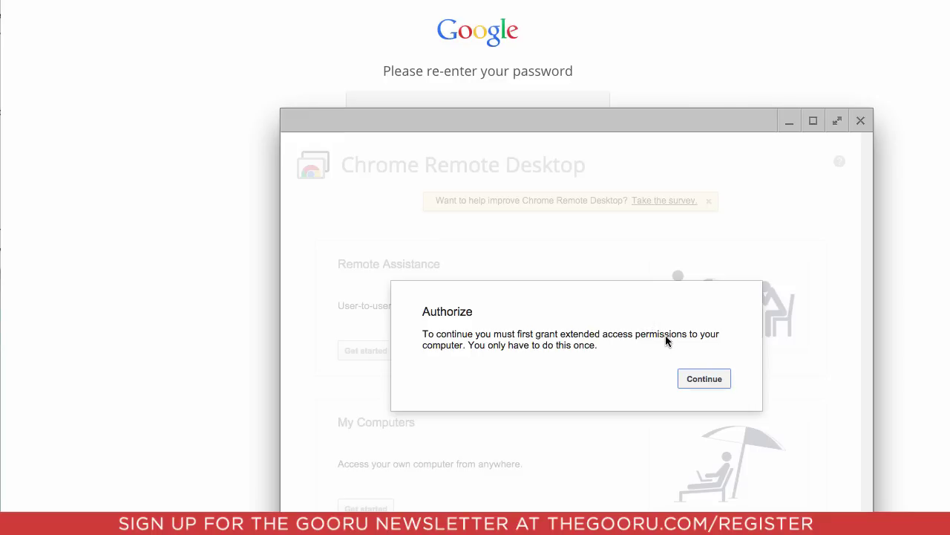
click(689, 380)
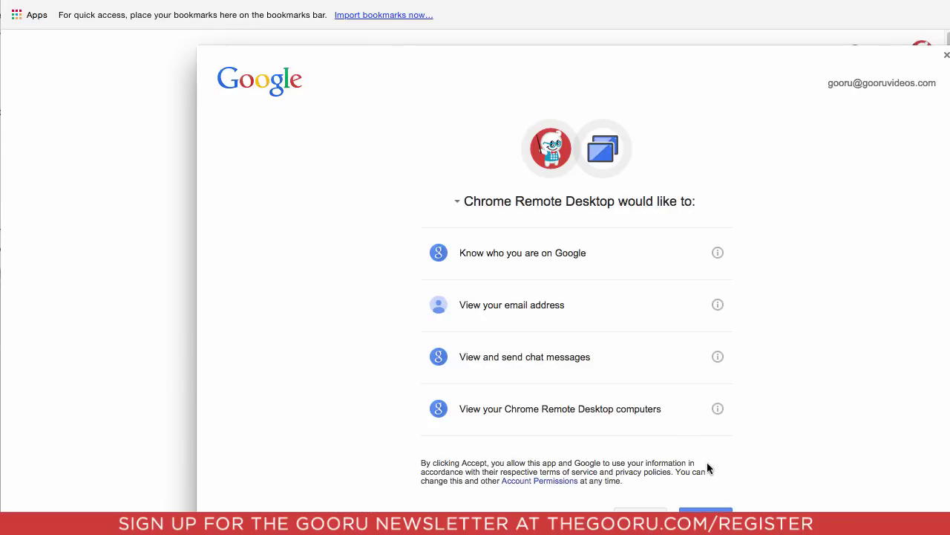
click(705, 510)
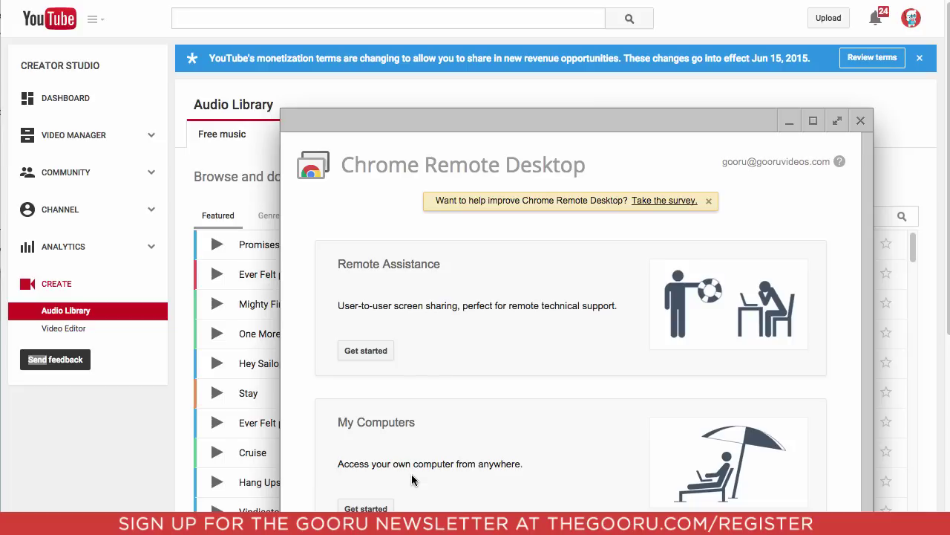
Step: Under My Computers, get started and enable remote connections to bring up the host installer
click(367, 507)
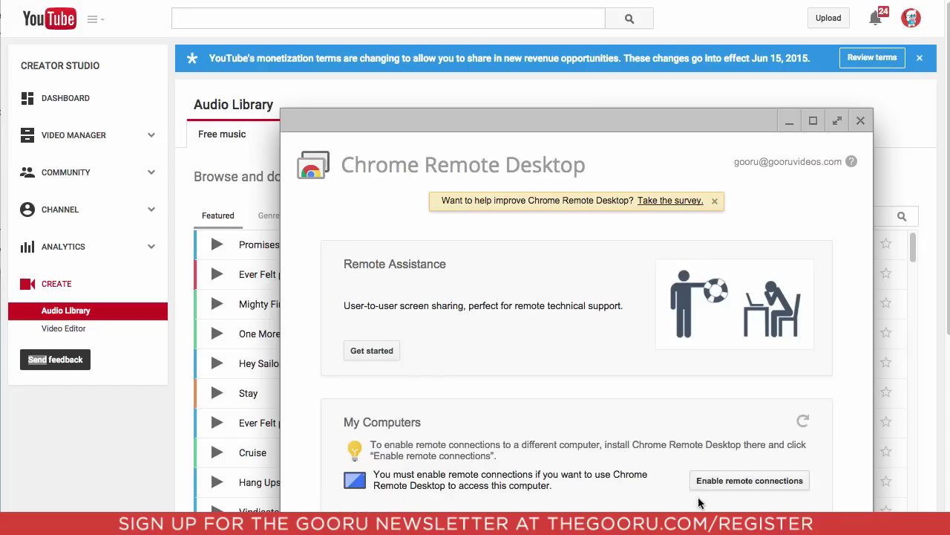
click(712, 478)
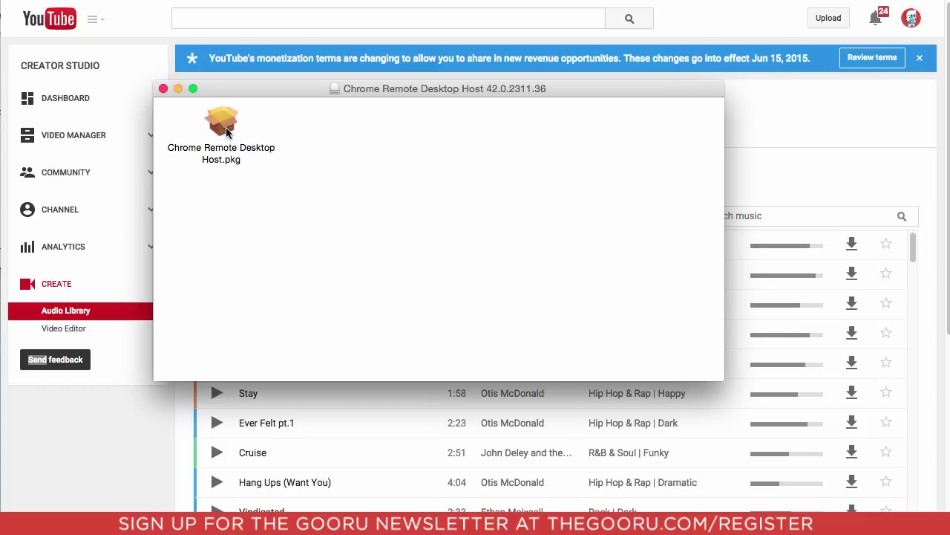
Step: Run Chrome Remote Desktop Host.pkg as a standard install, authorizing it with the admin password
double_click(226, 127)
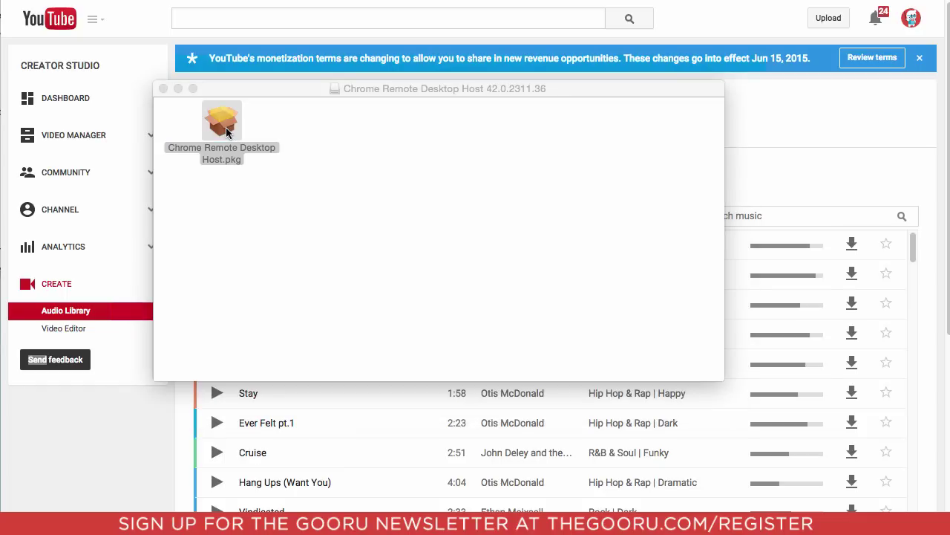
click(744, 422)
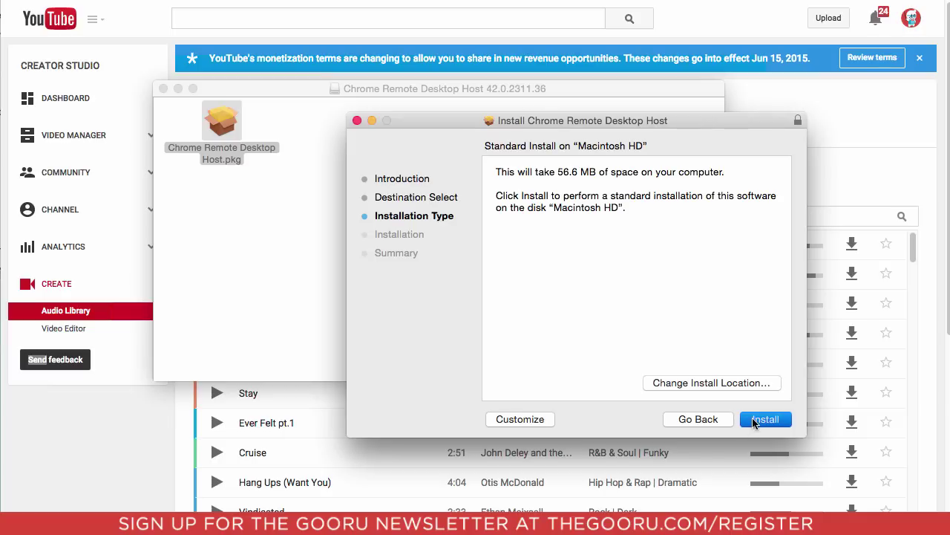
click(754, 421)
text(•••••••••)
click(672, 250)
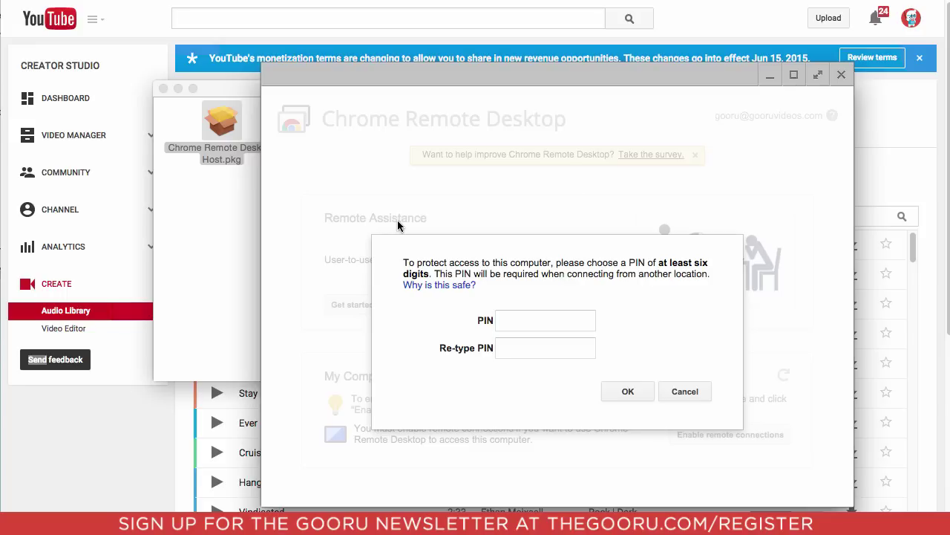
Step: Enter a ten-digit access PIN for this computer and submit it
click(507, 317)
text(1234567890)
key(Tab)
text(1234567890)
click(643, 392)
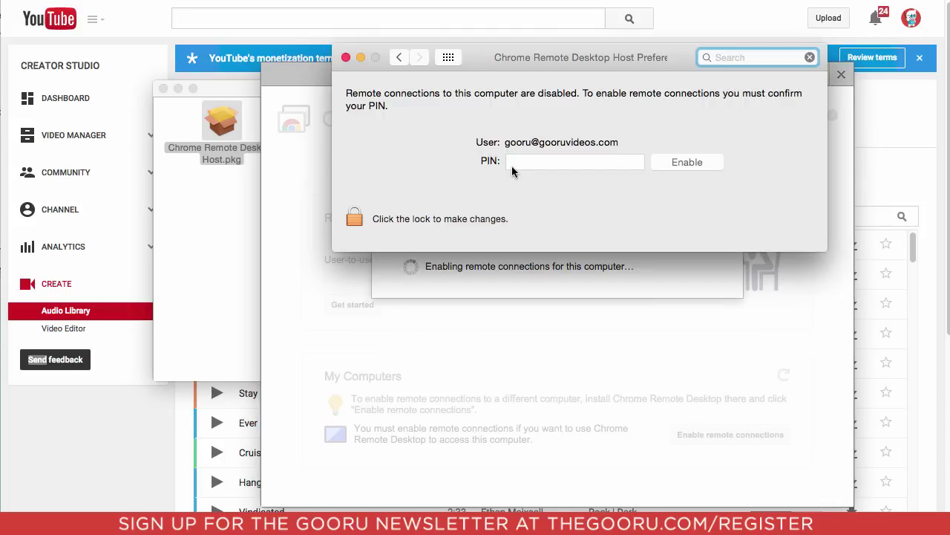
Step: Unlock the Chrome Remote Desktop Host pane with the admin password and confirm the PIN to enable connections
click(364, 219)
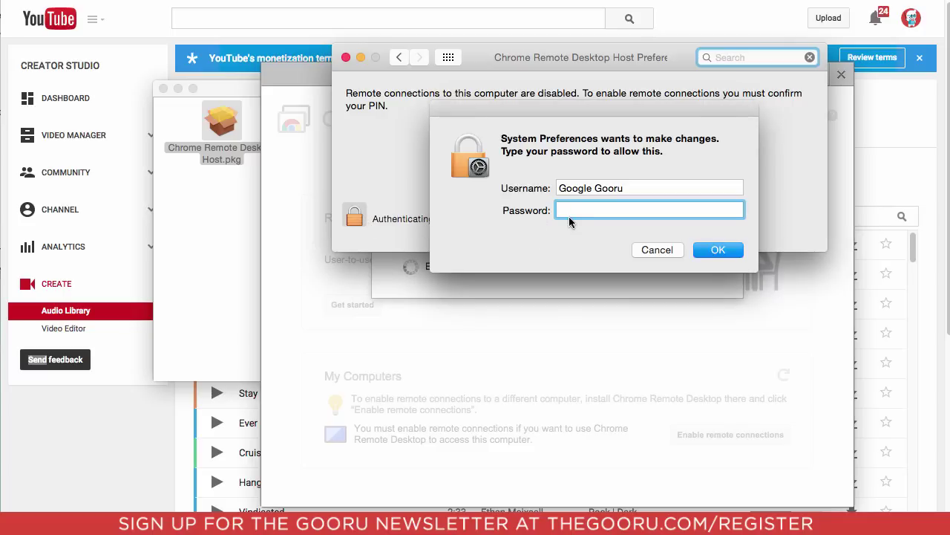
text(•••••••••)
click(718, 249)
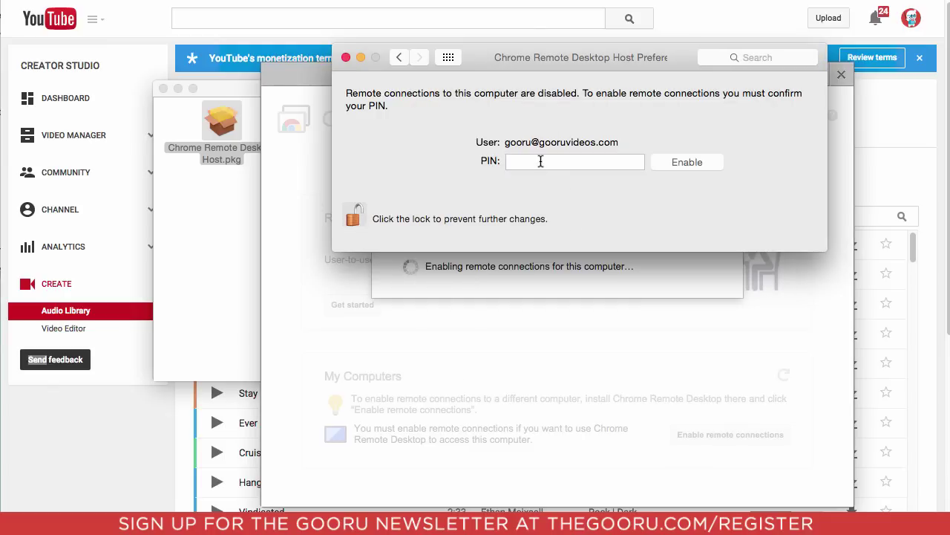
text(••••••)
click(672, 160)
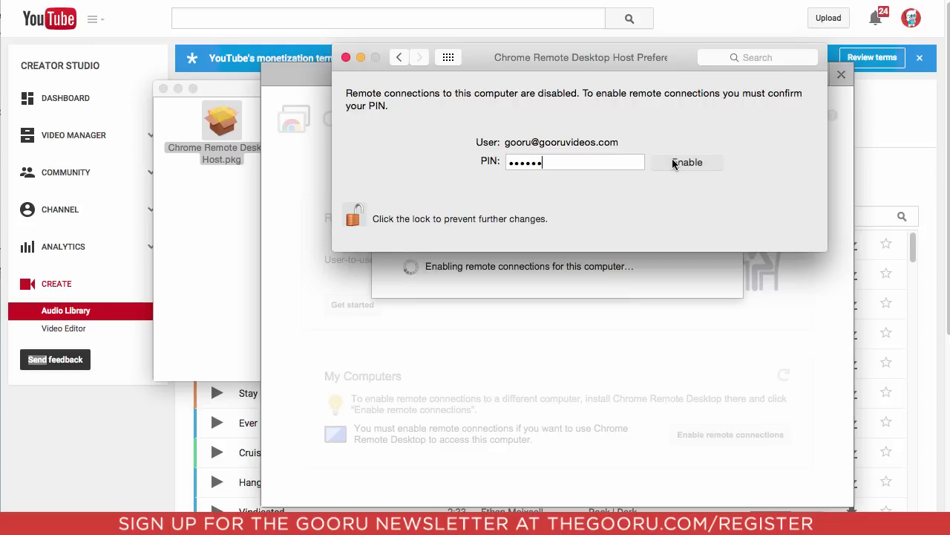